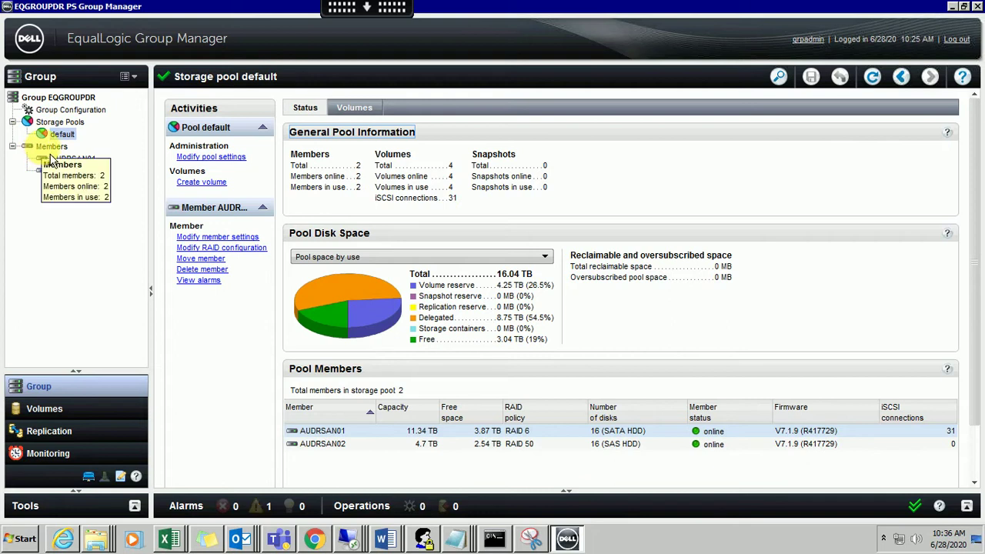
# Open the status of member AUDRSAN01 and inspect its disk drive slots in the front view of the array
pyautogui.click(51, 147)
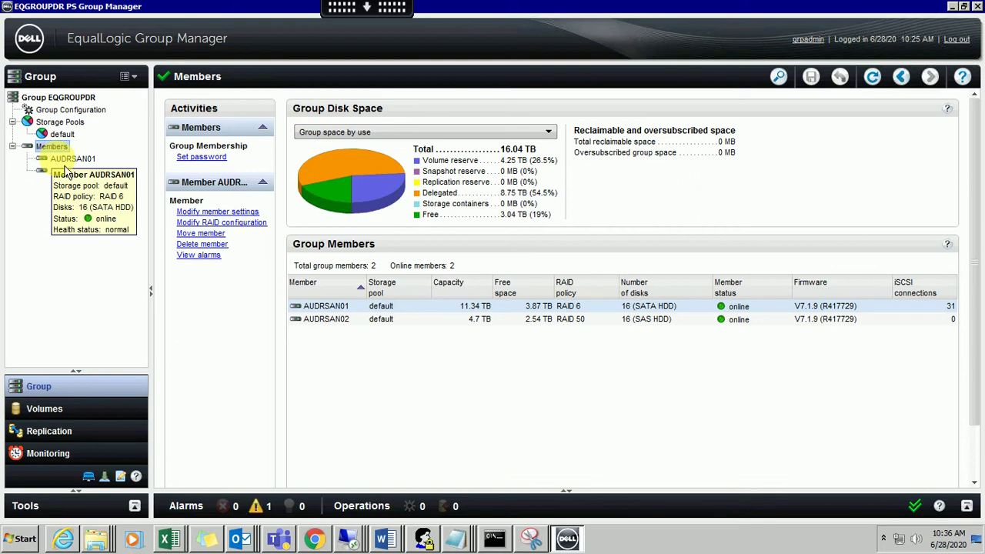
pyautogui.click(65, 164)
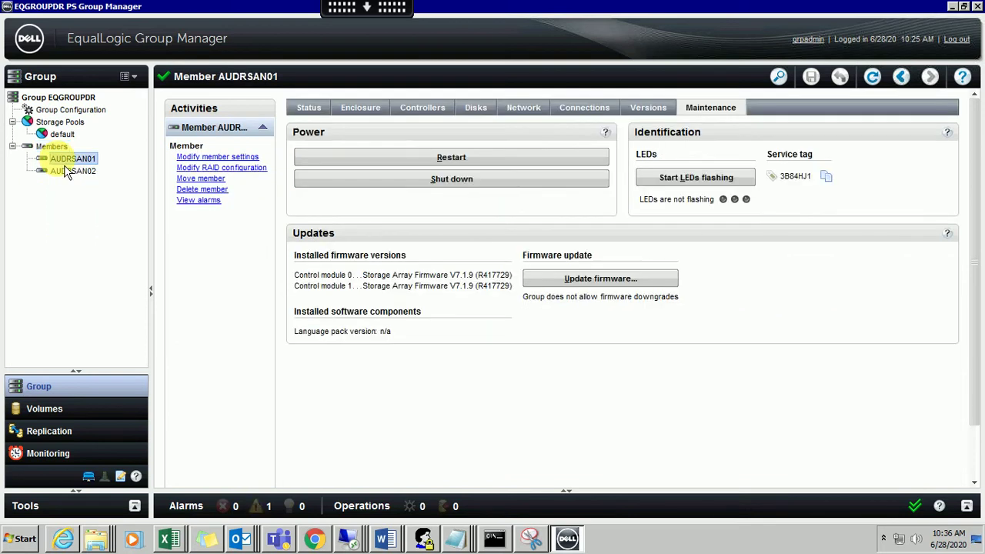
pyautogui.click(303, 106)
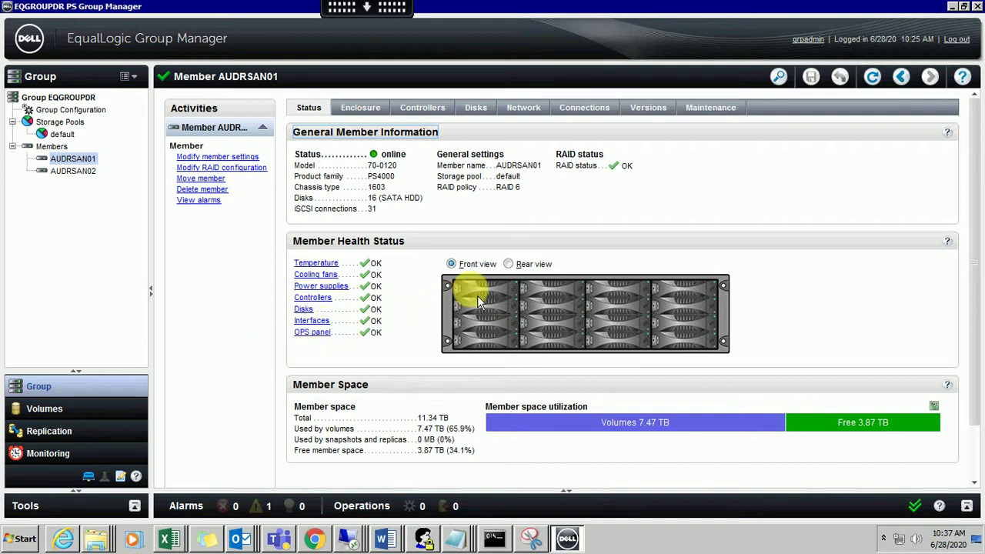
pyautogui.moveTo(482, 297)
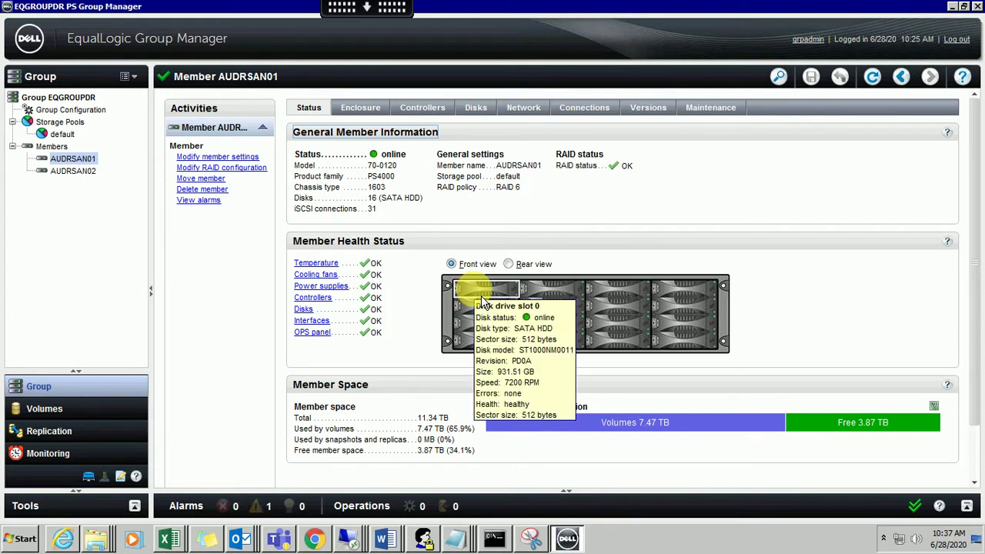
pyautogui.moveTo(471, 315)
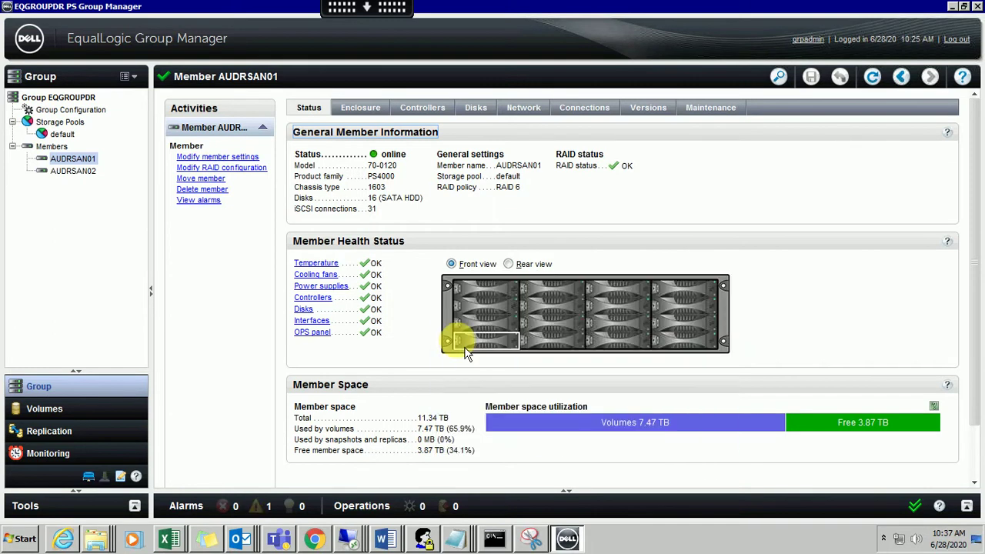
pyautogui.moveTo(476, 351)
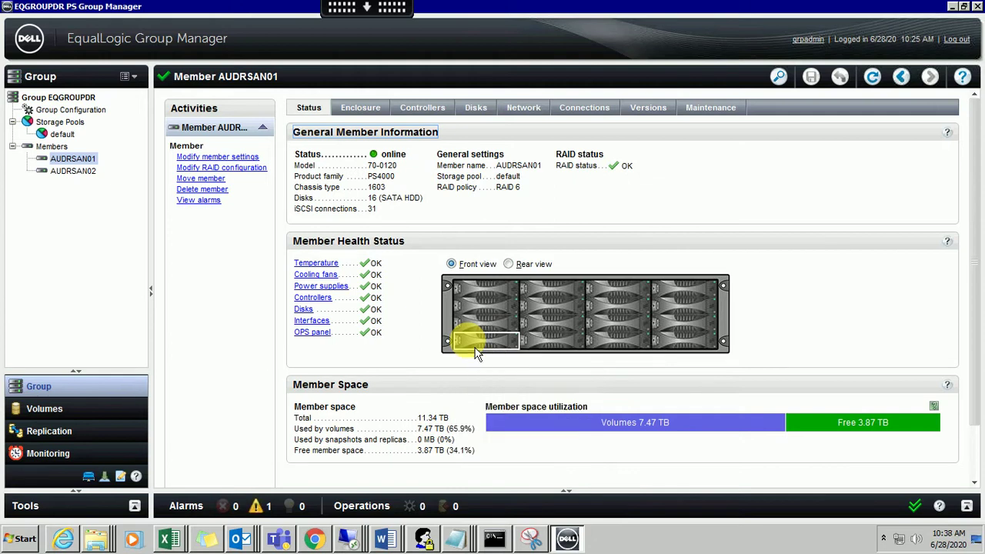
pyautogui.moveTo(560, 291)
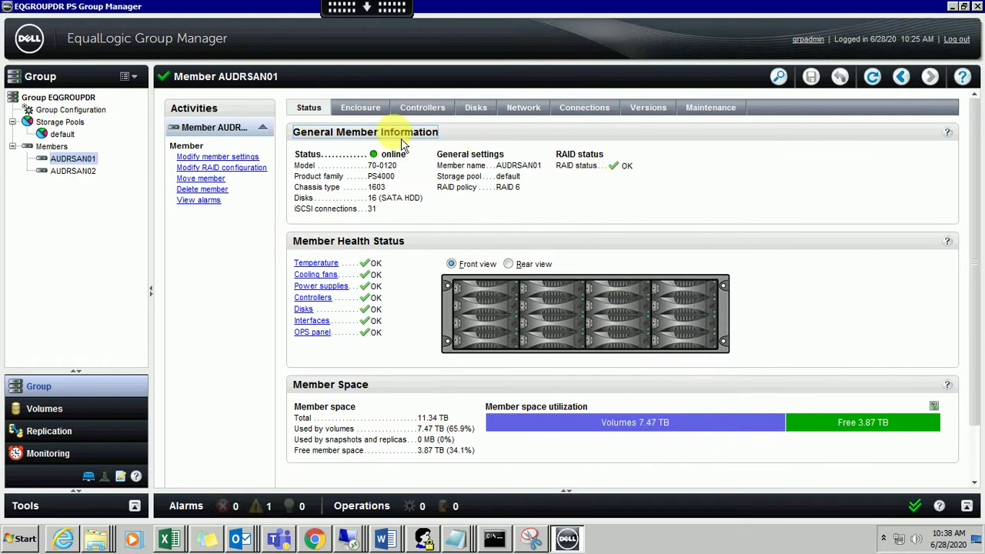
# Review AUDRSAN01's enclosure health and the details of its control modules
pyautogui.click(350, 107)
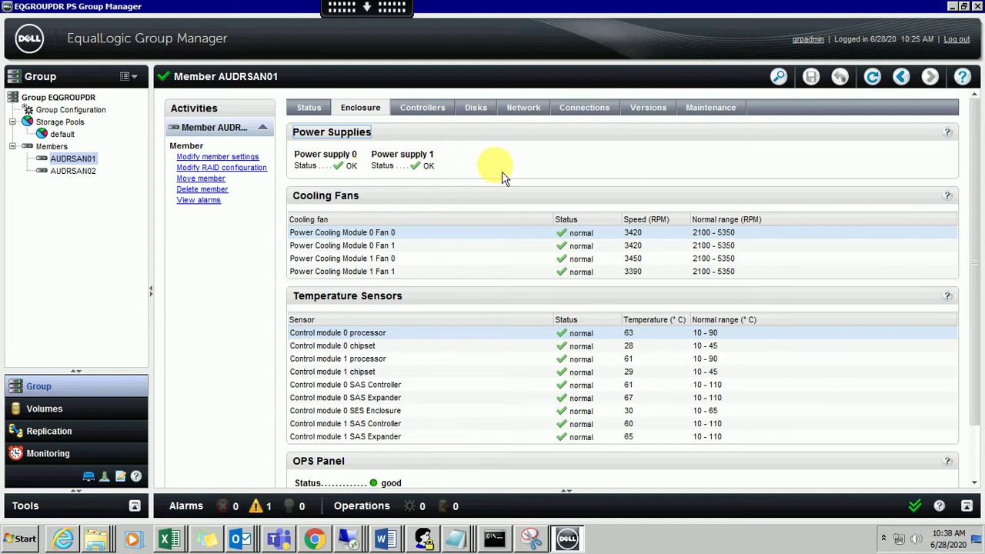
pyautogui.click(426, 111)
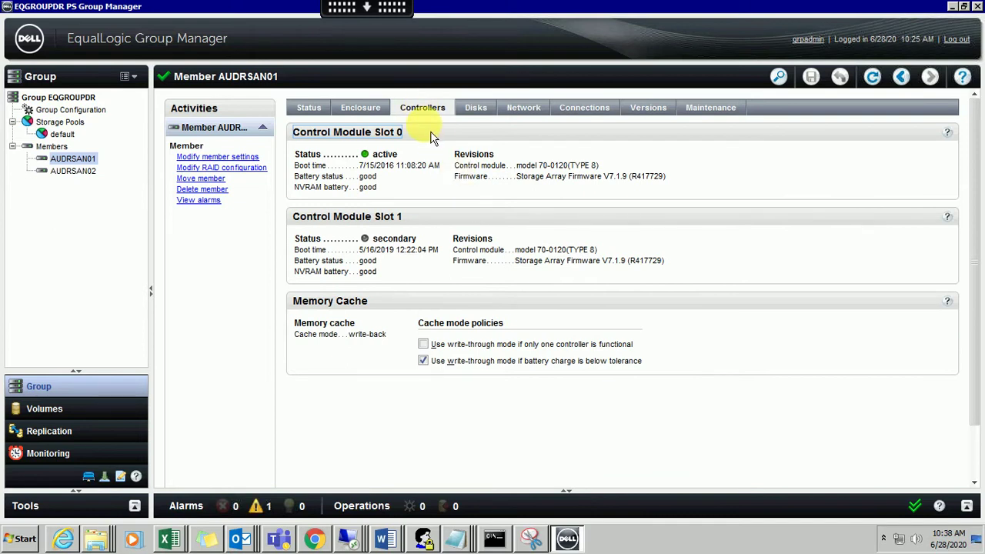
pyautogui.click(422, 116)
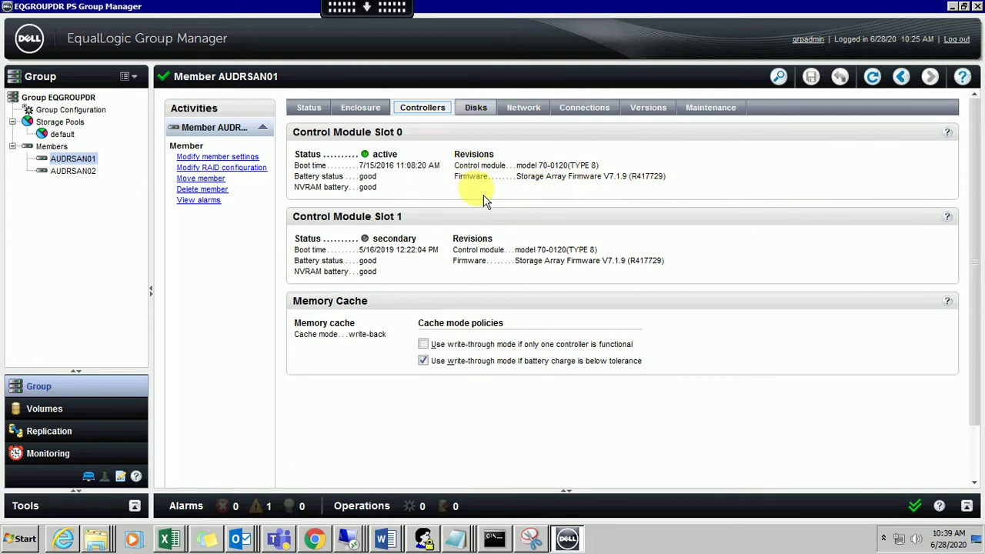
# Examine AUDRSAN01's disk array summary and the type, size, status and health of every installed disk
pyautogui.click(476, 108)
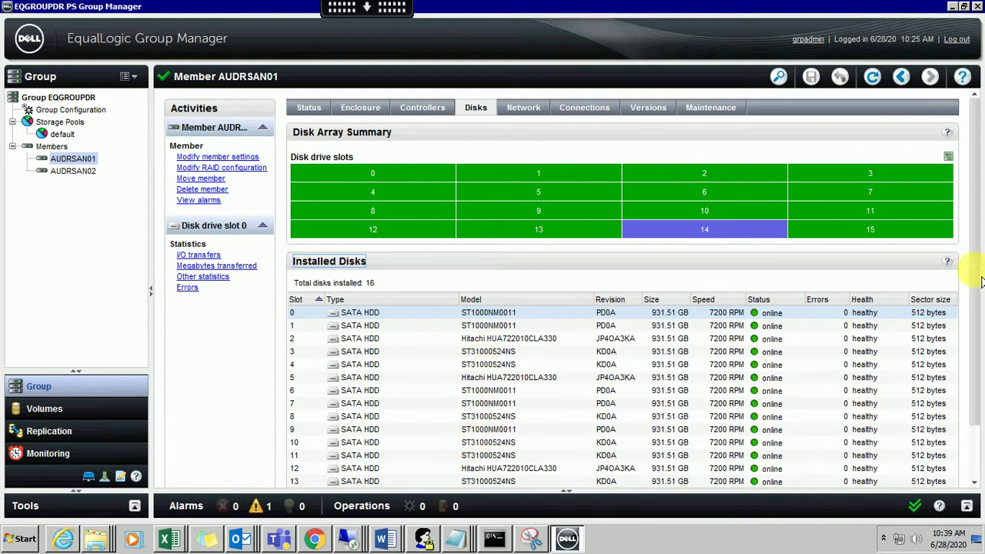
pyautogui.scroll(-3, 962, 385)
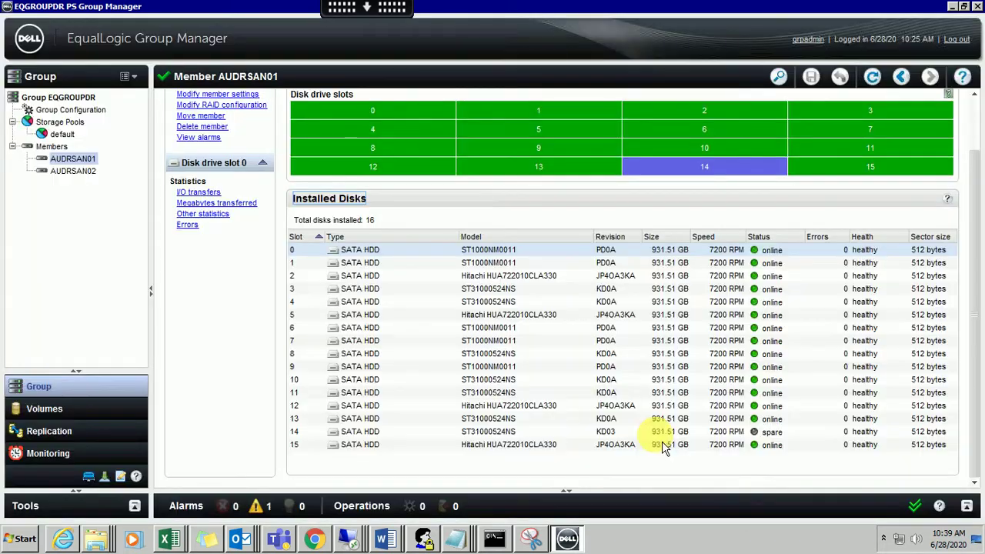
pyautogui.moveTo(662, 443)
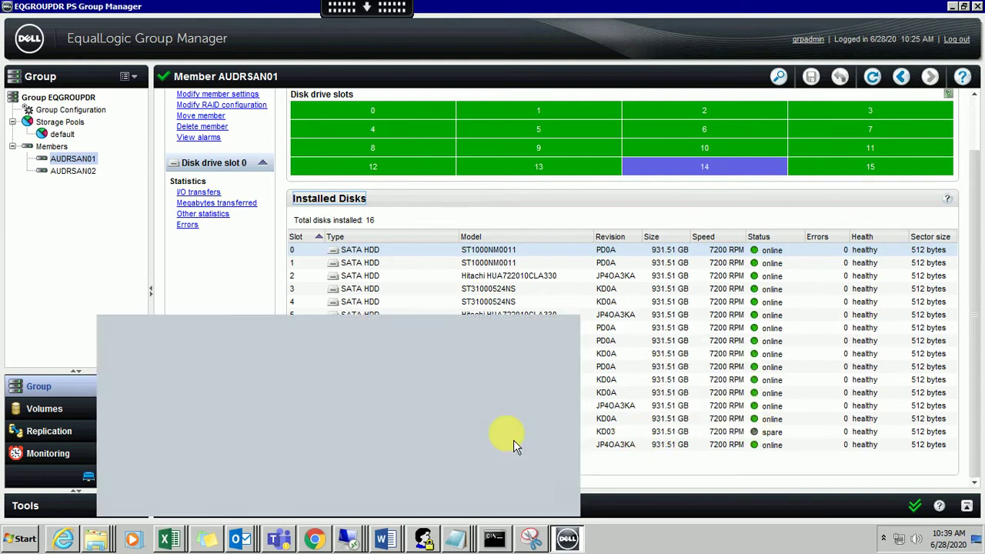
pyautogui.moveTo(759, 451)
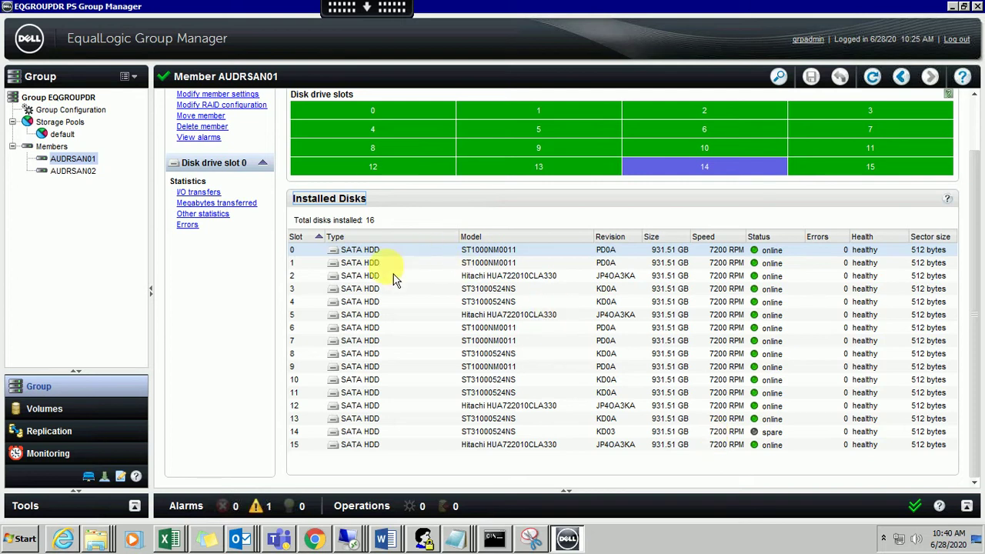
pyautogui.moveTo(378, 264)
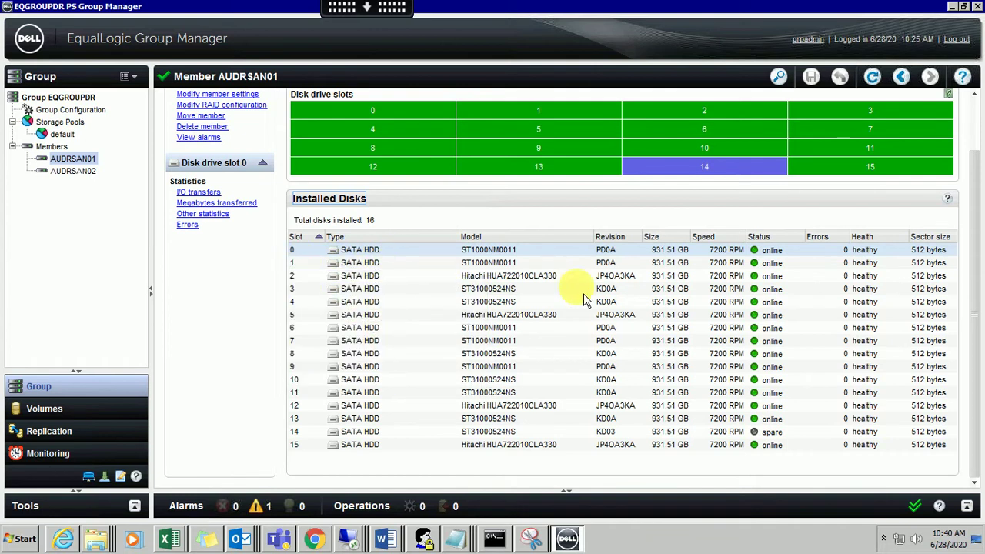
pyautogui.moveTo(705, 433)
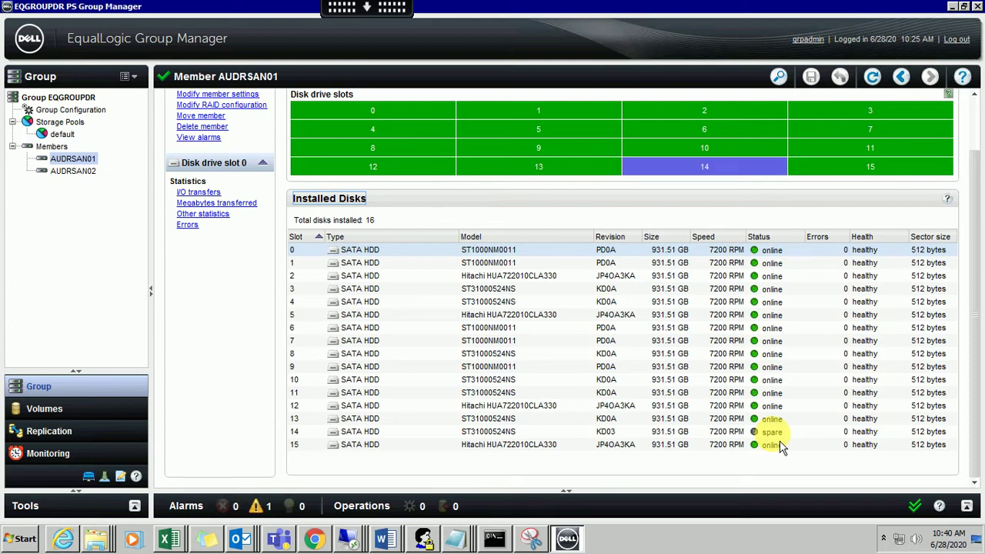
pyautogui.click(662, 174)
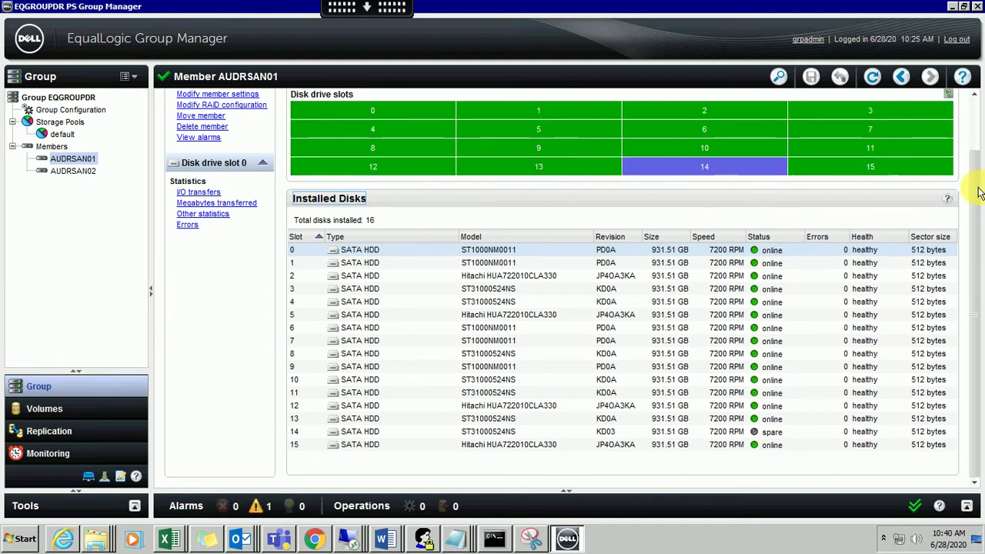
# Review AUDRSAN01's network configuration, view the eth1 interface details, and open the default gateway setting without changing it
pyautogui.scroll(2, 979, 123)
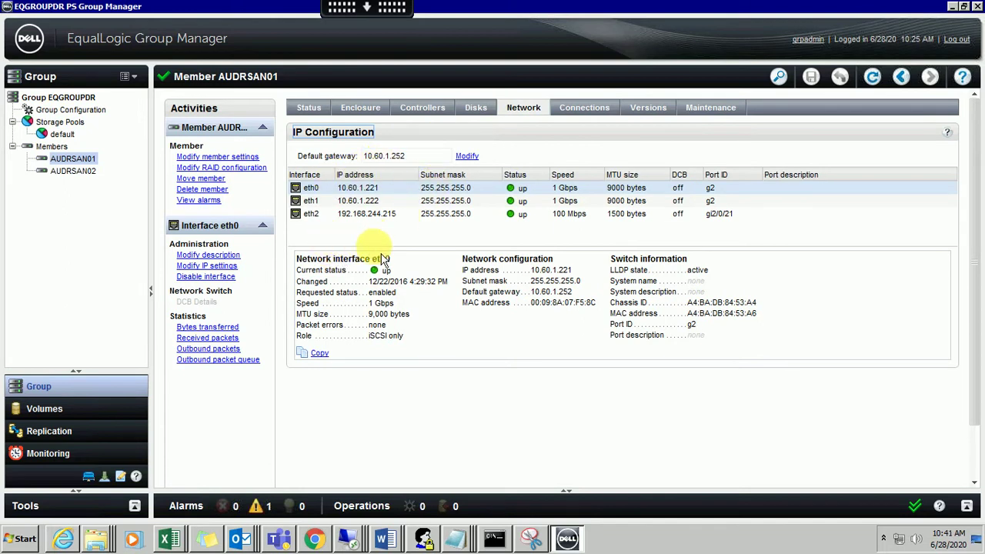
pyautogui.click(325, 200)
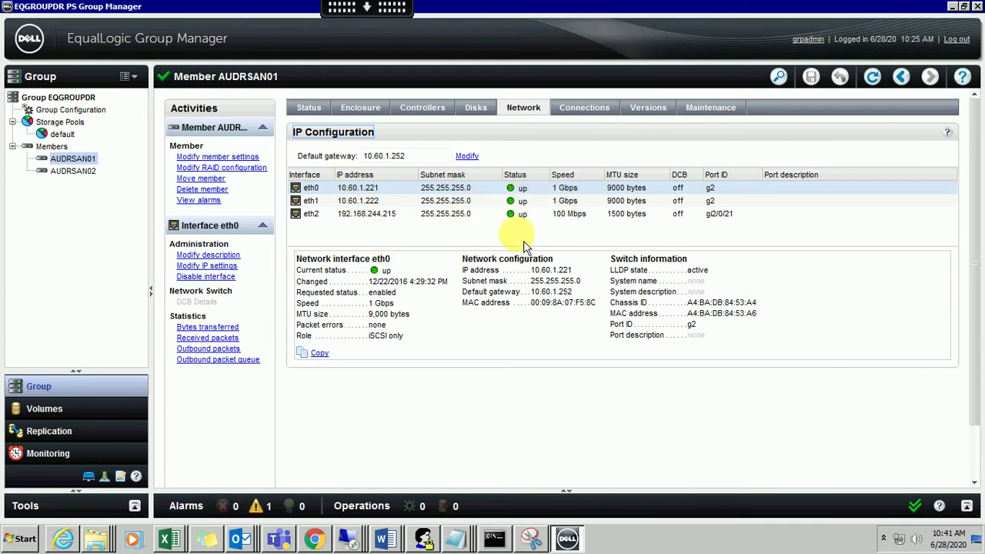
pyautogui.moveTo(579, 202)
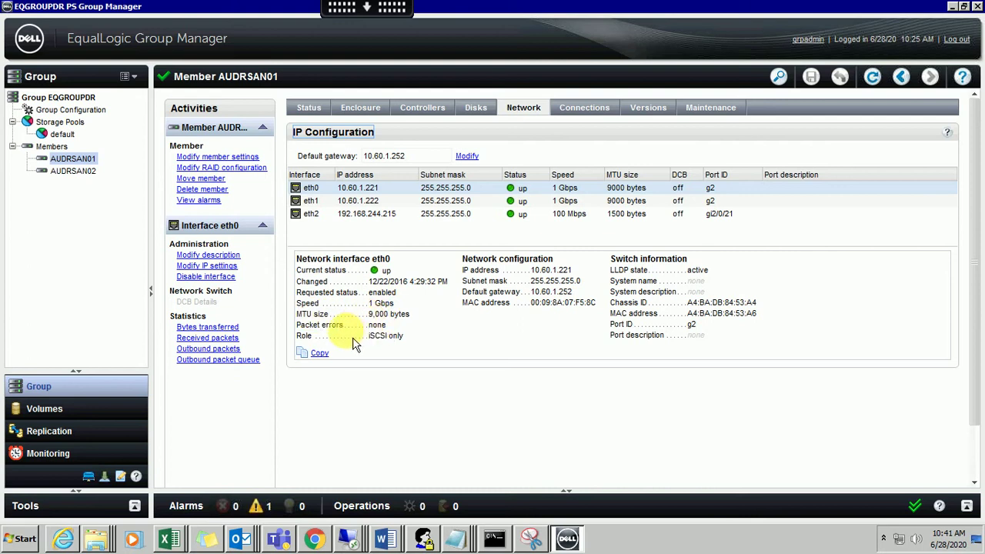
pyautogui.click(394, 205)
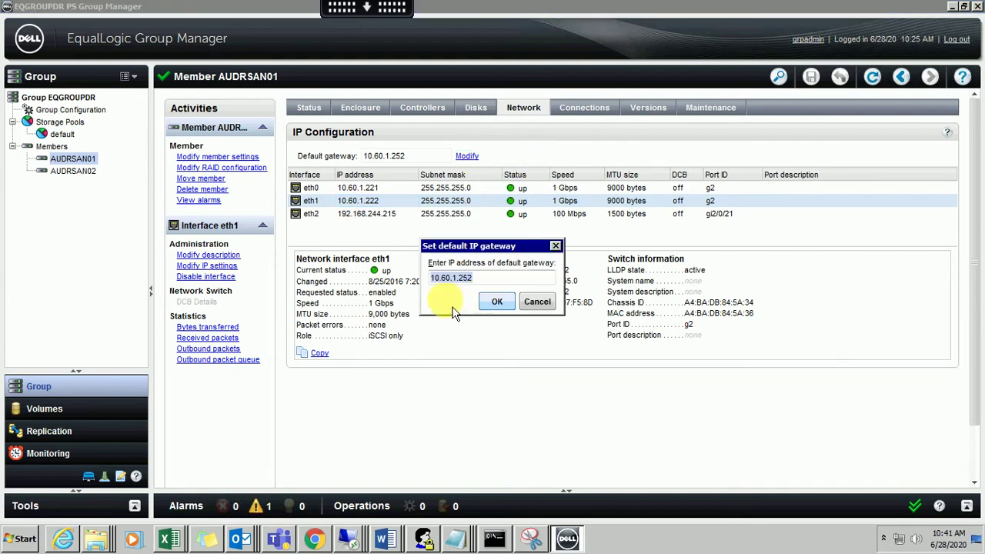
pyautogui.click(539, 302)
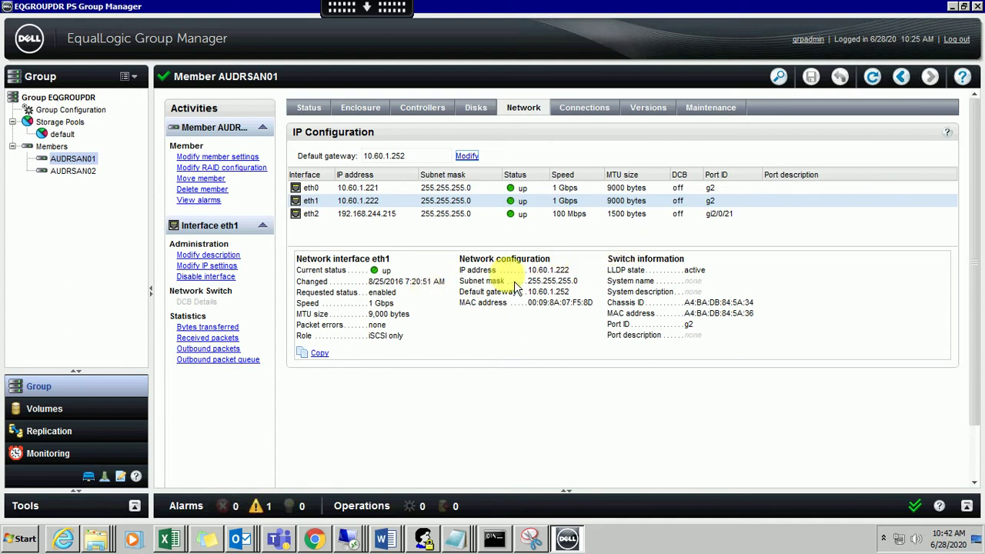
# Show AUDRSAN01's iSCSI connections and sort them by interface
pyautogui.click(580, 114)
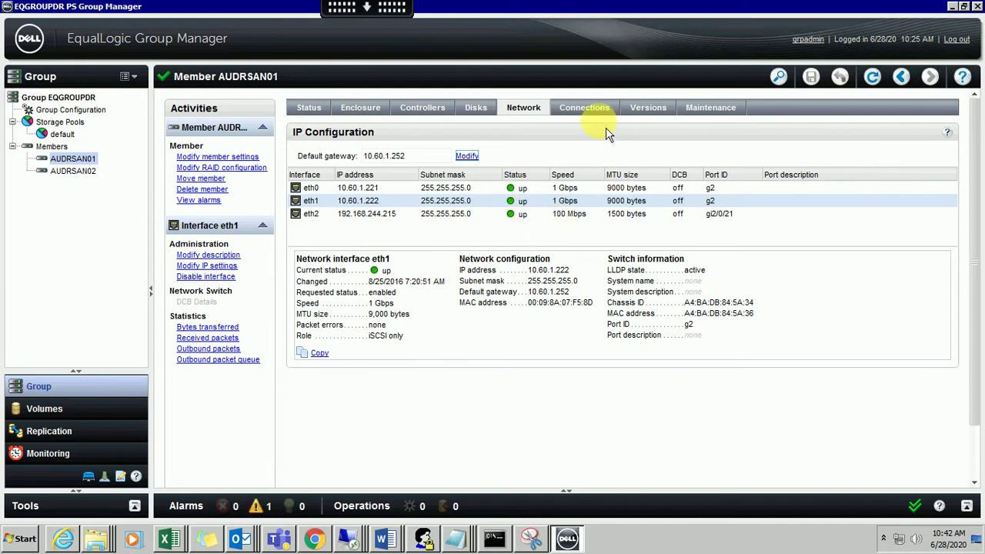
pyautogui.click(583, 108)
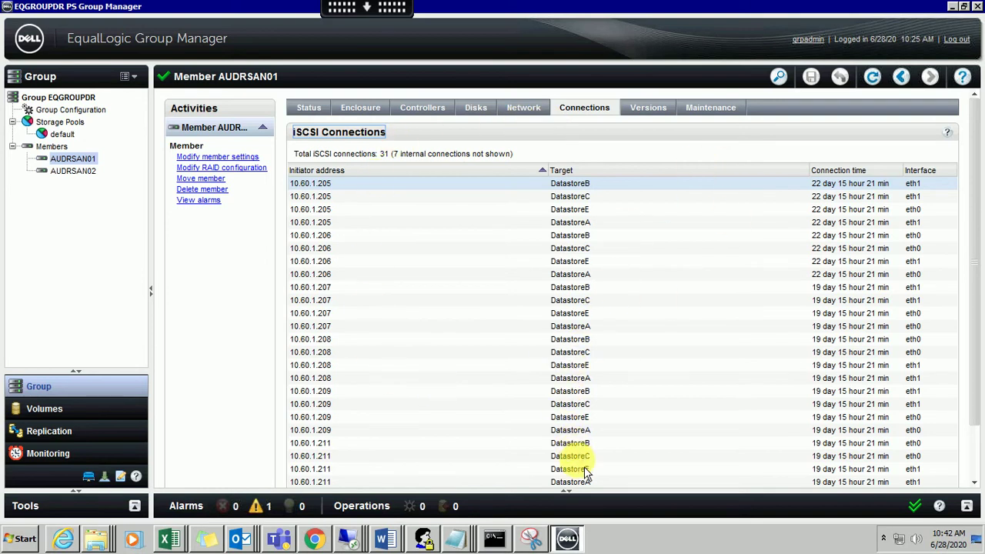
pyautogui.click(924, 171)
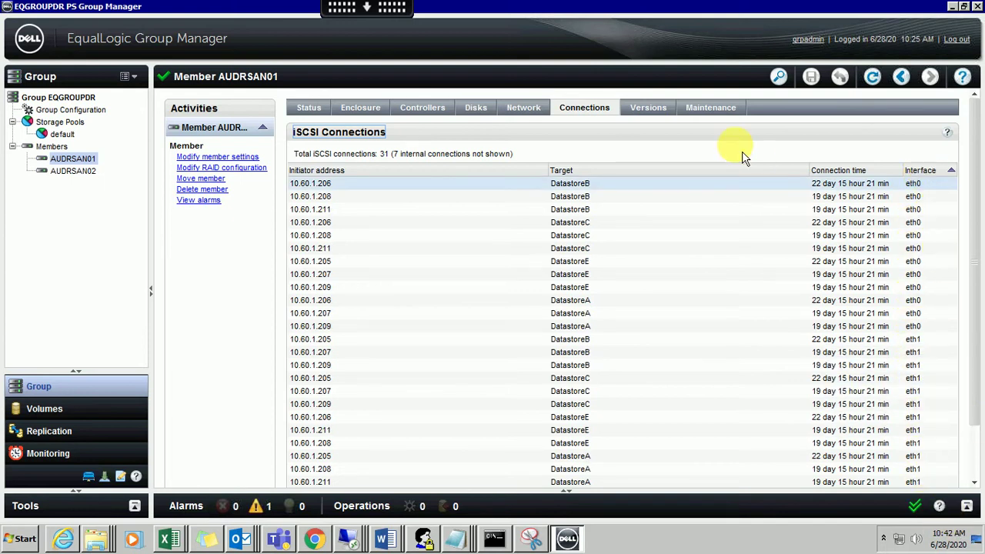
# Review AUDRSAN01's component and disk versions and its maintenance options
pyautogui.click(652, 112)
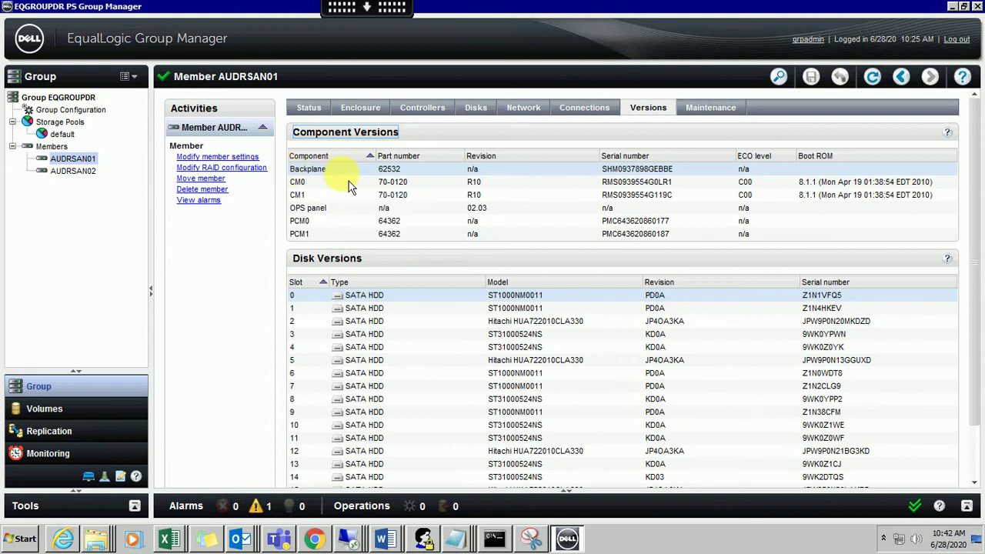
pyautogui.click(706, 112)
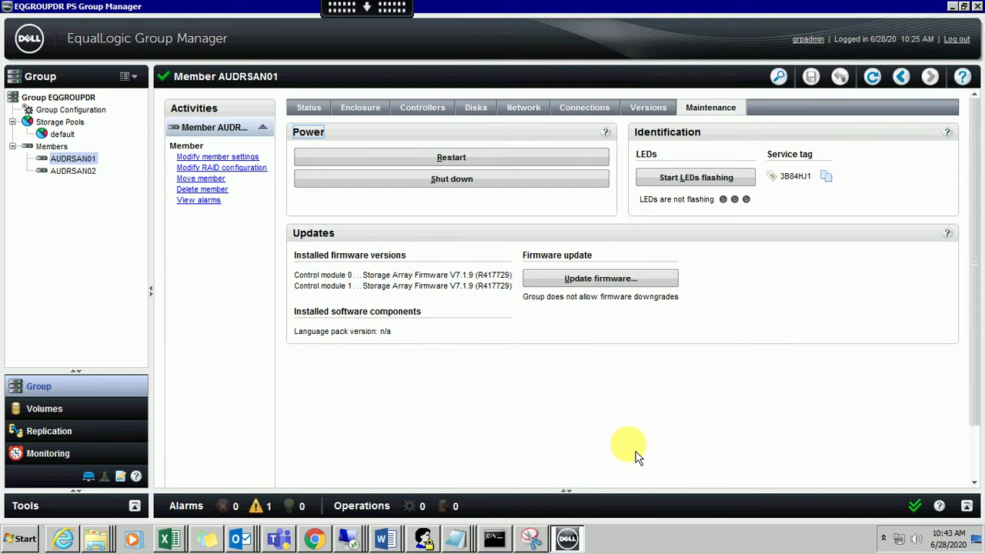
# Open the group's volume list and display it in the Configuration view
pyautogui.click(69, 417)
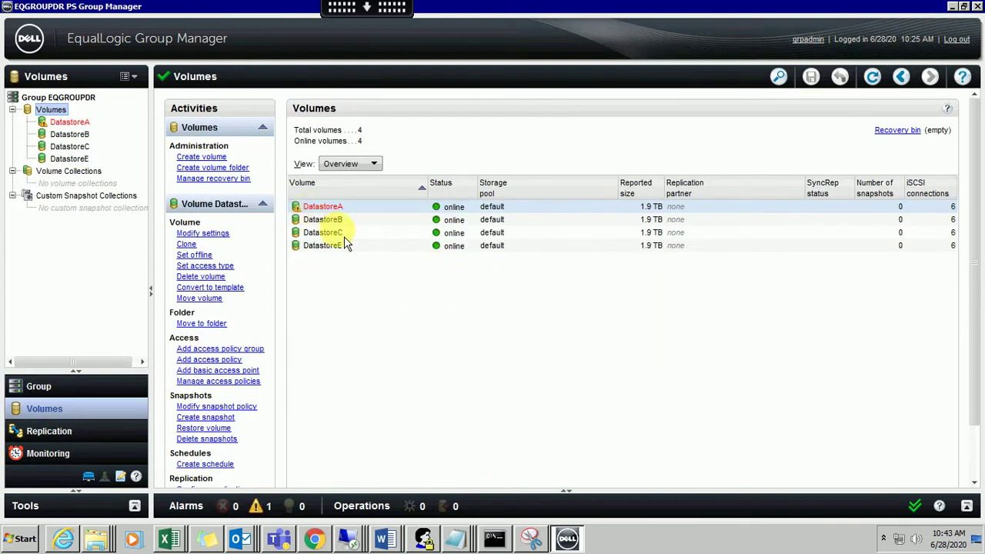
pyautogui.moveTo(344, 263)
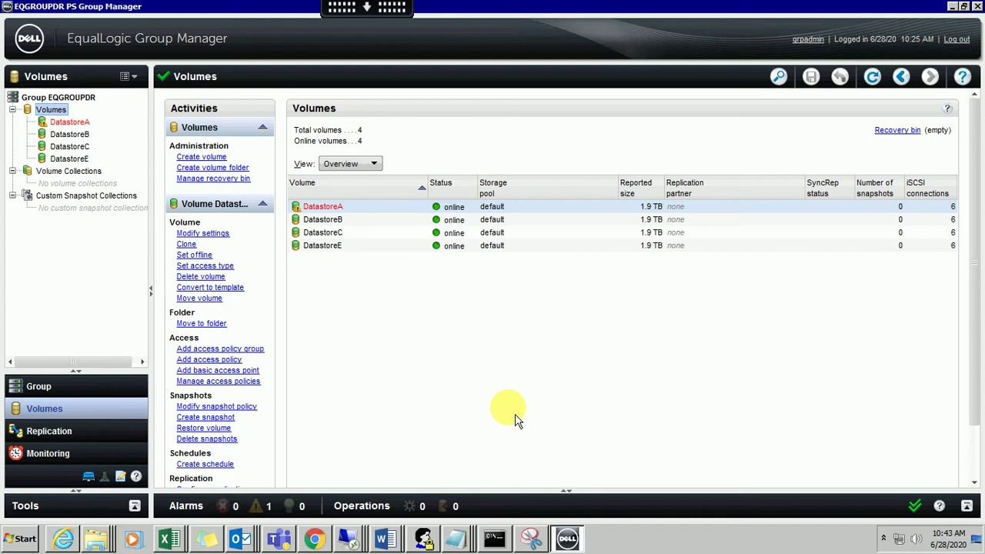
pyautogui.click(376, 163)
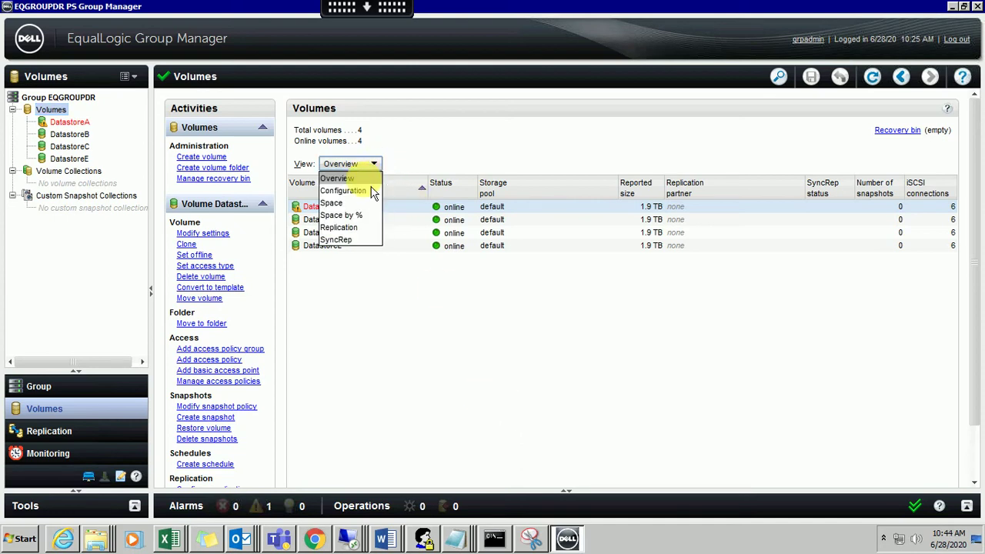
pyautogui.click(369, 192)
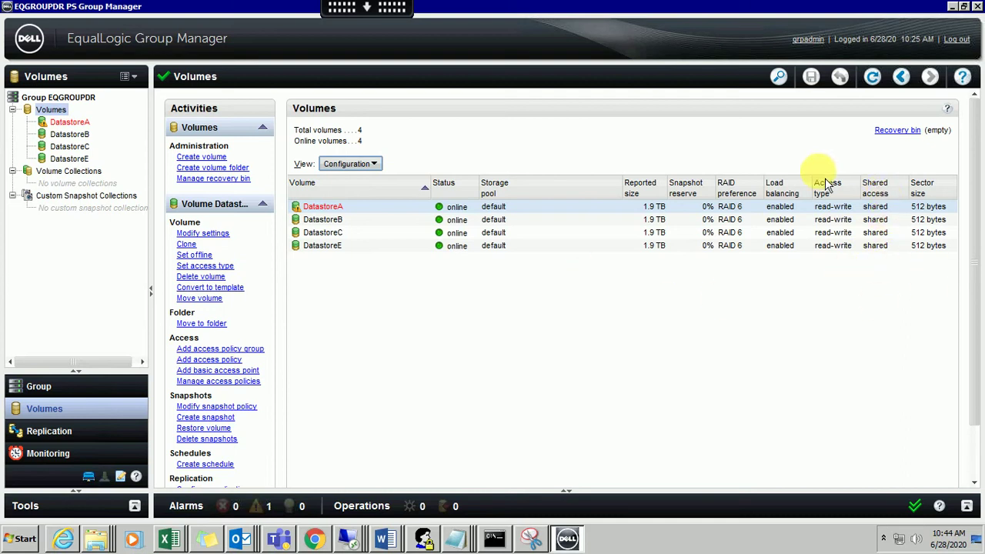
# Check the volumes' free space in the Space view and switch the list to the Replication view
pyautogui.click(373, 163)
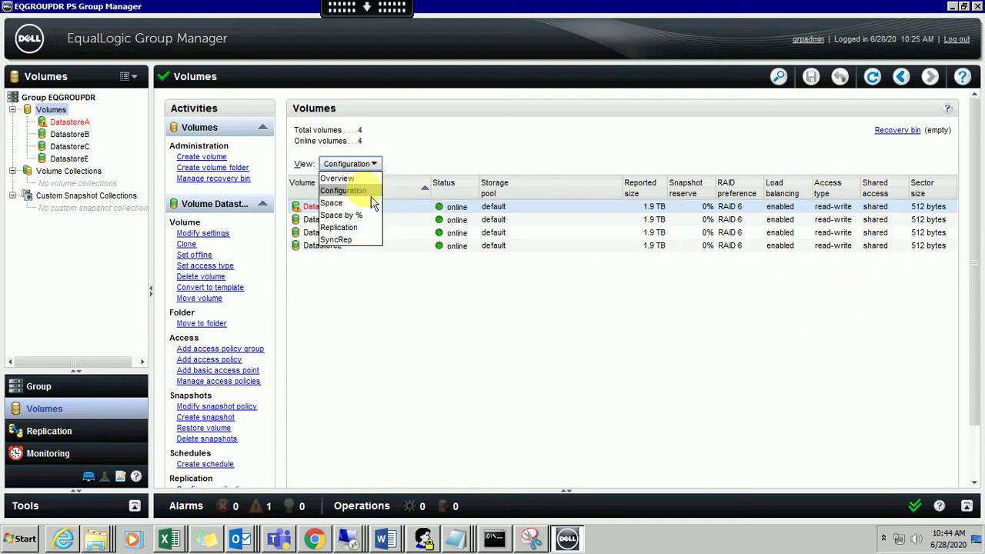
pyautogui.click(333, 203)
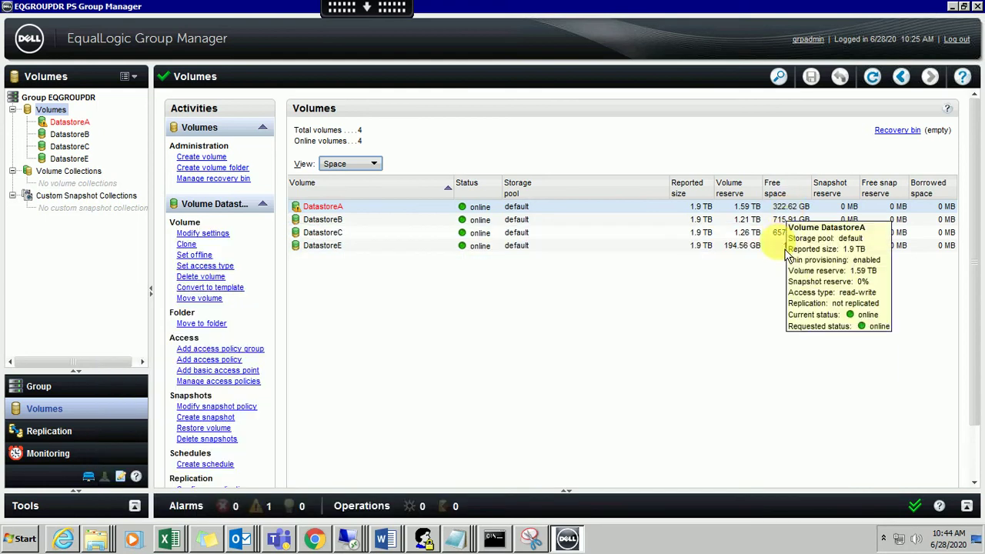
pyautogui.moveTo(784, 234)
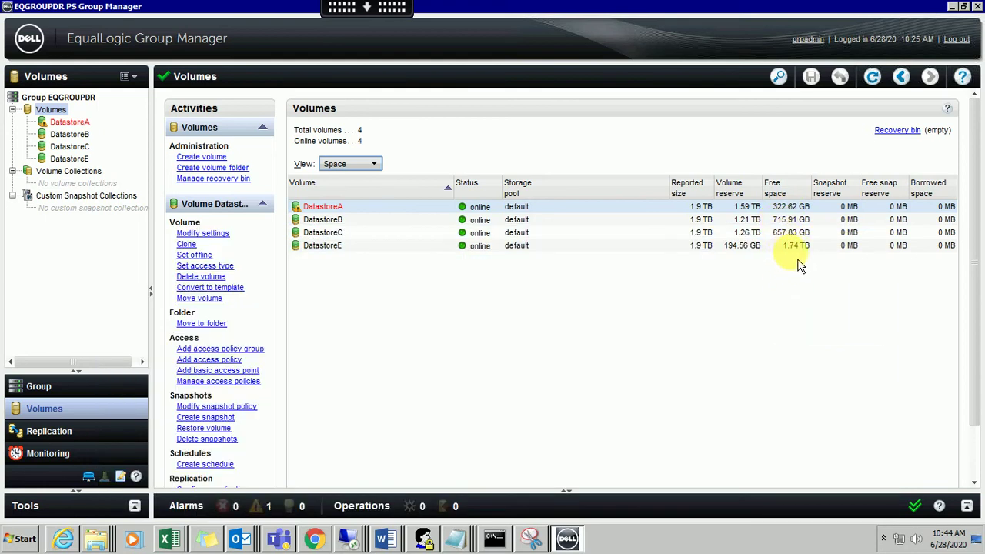
pyautogui.click(368, 164)
pyautogui.click(345, 229)
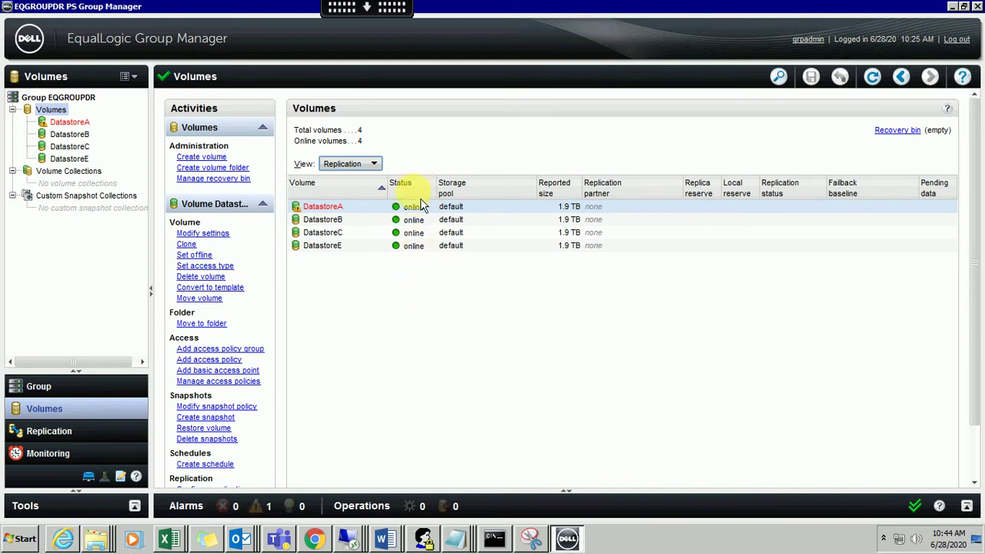
# Show the volume list in the SyncRep and Overview views and open the group's replication partners list
pyautogui.click(377, 166)
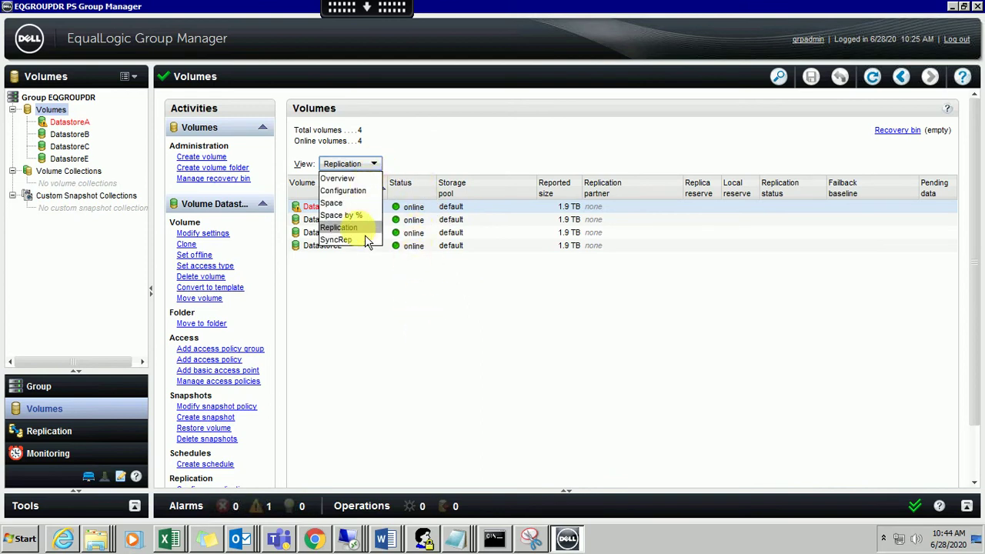
pyautogui.click(367, 245)
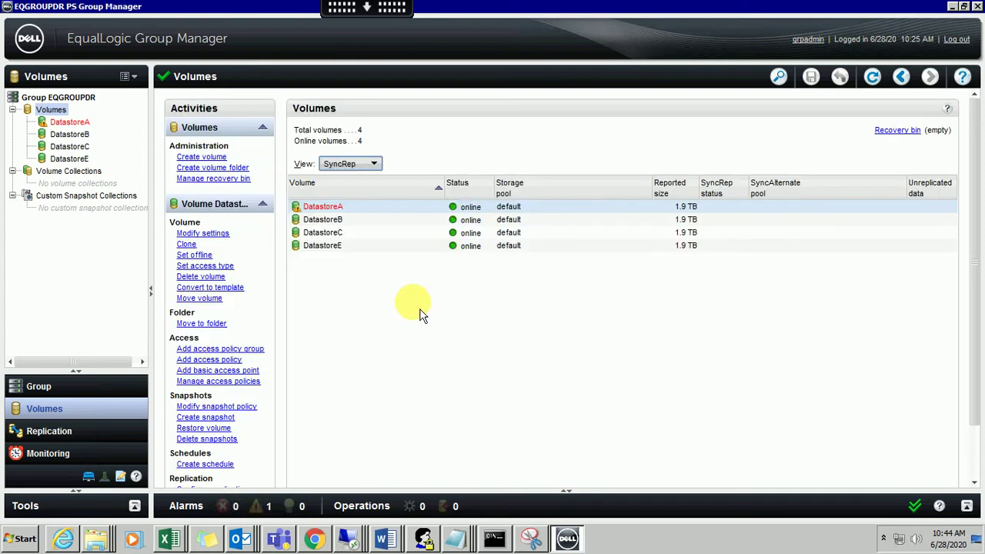
pyautogui.click(382, 168)
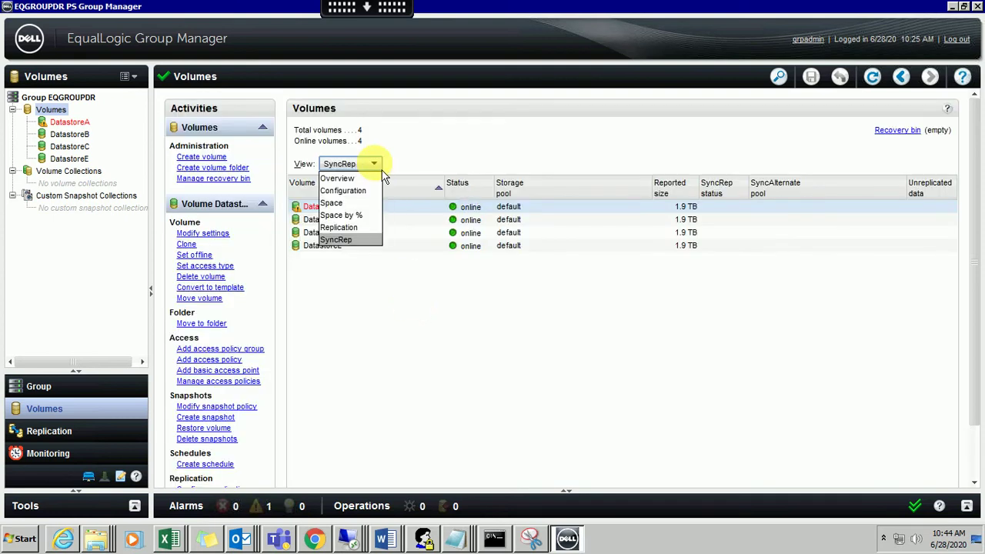
pyautogui.click(347, 178)
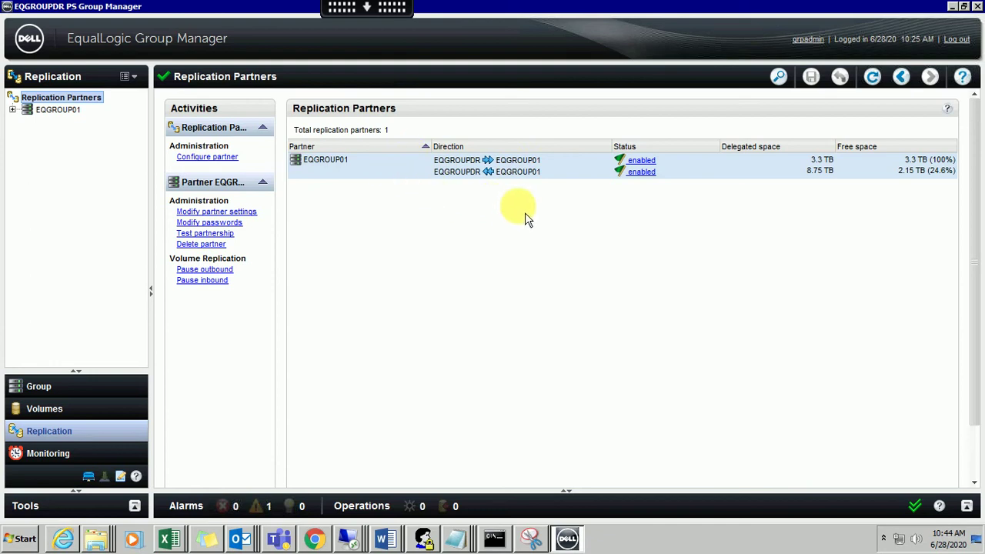
pyautogui.moveTo(438, 181)
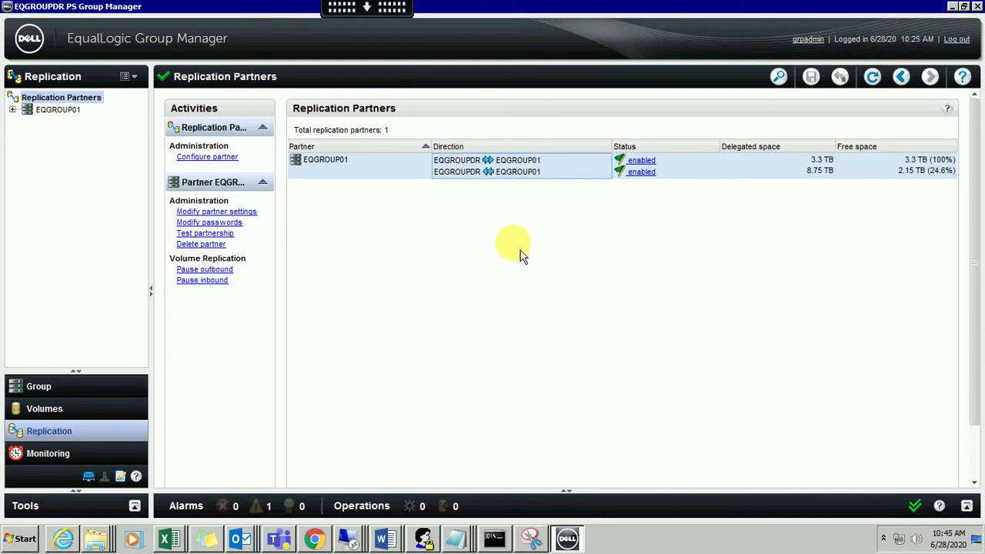
# Open the monitoring section and examine entries in the event log and the audit log
pyautogui.click(67, 455)
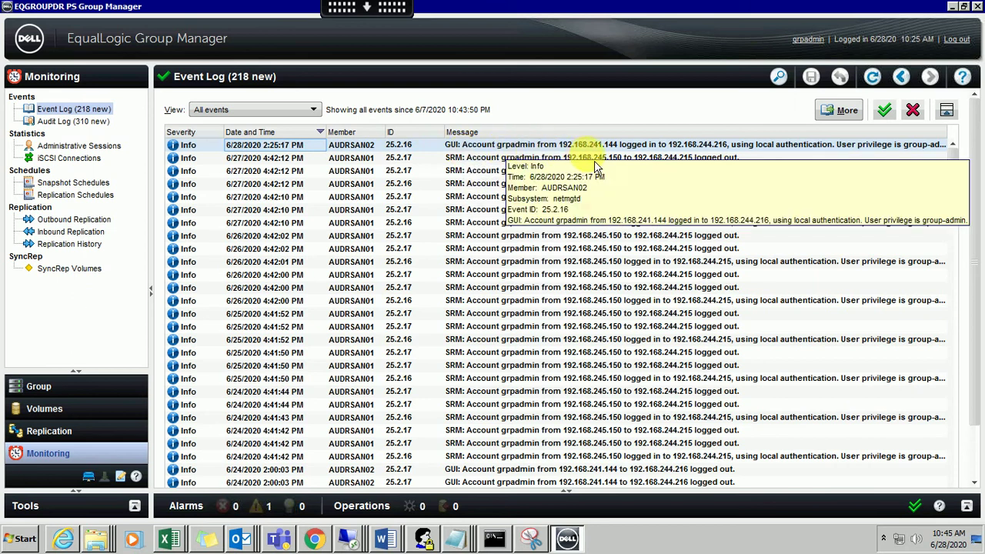
pyautogui.click(480, 176)
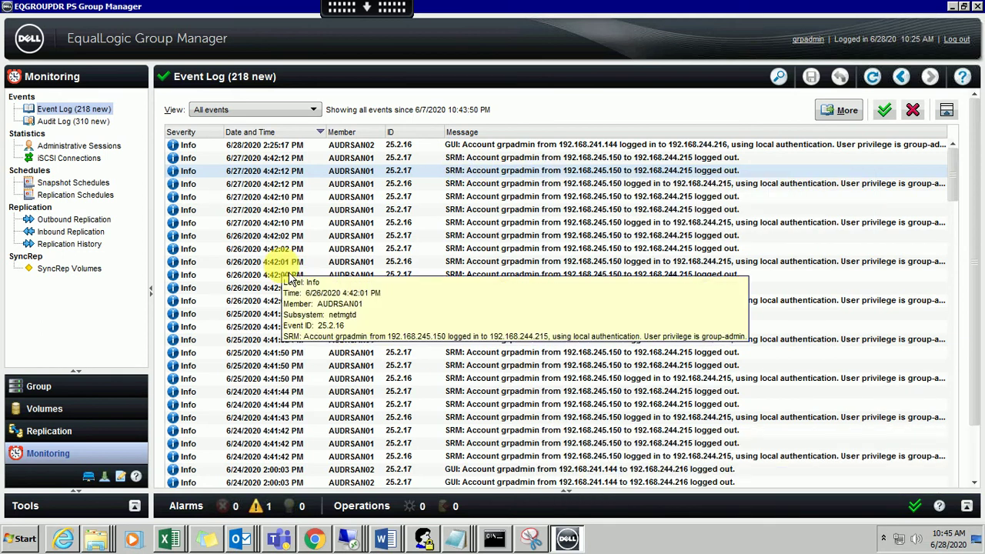
pyautogui.click(85, 122)
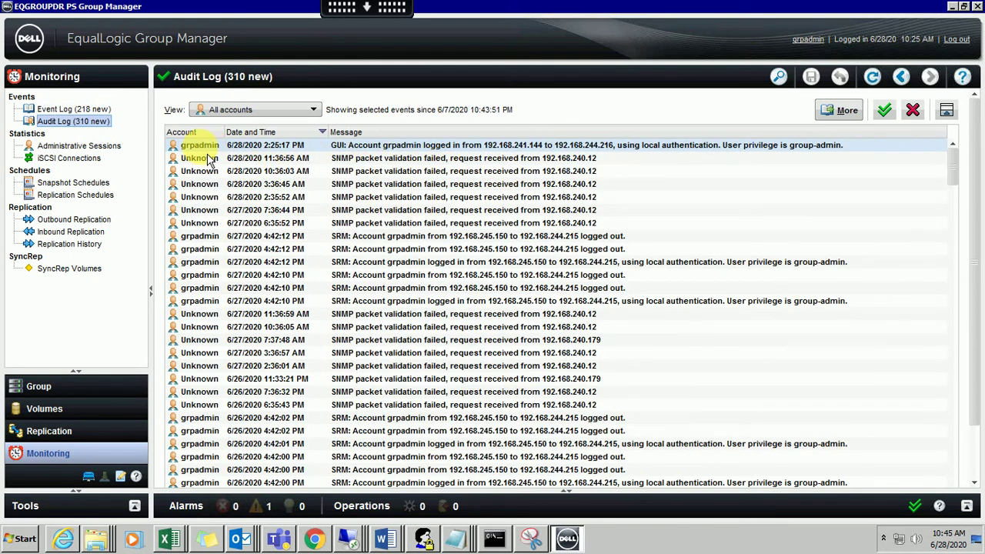
pyautogui.moveTo(222, 154)
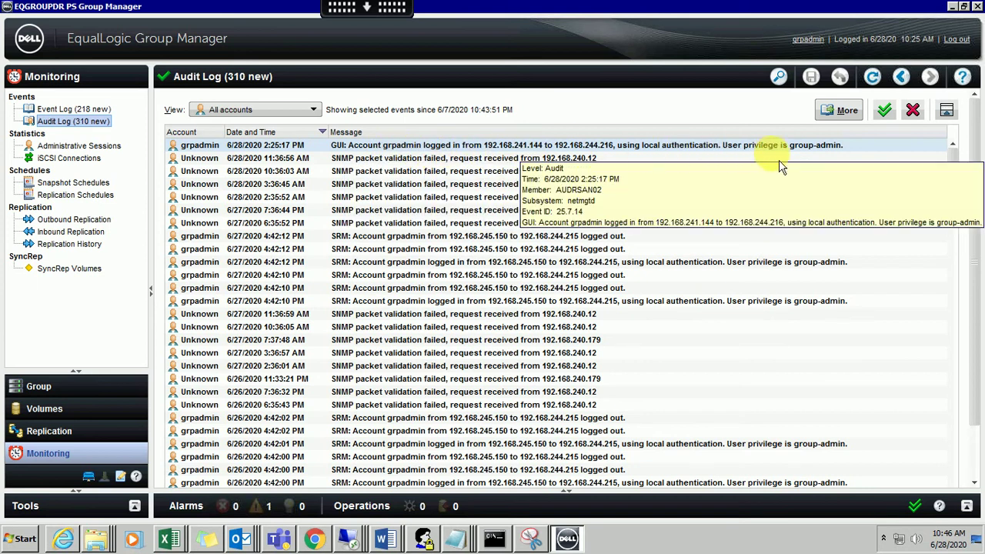
# Review the administrative sessions and iSCSI connections, along with the snapshot and replication schedules
pyautogui.click(77, 146)
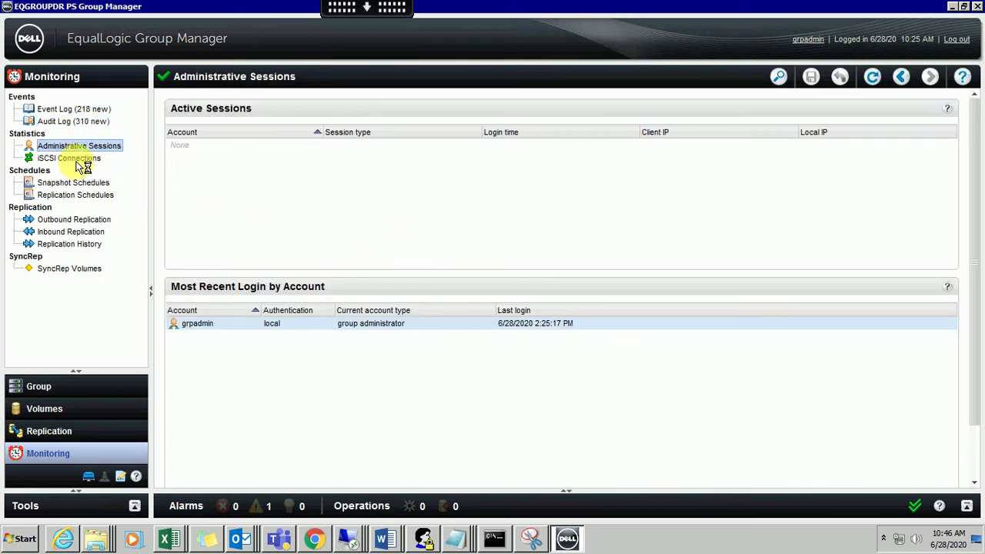
pyautogui.click(70, 158)
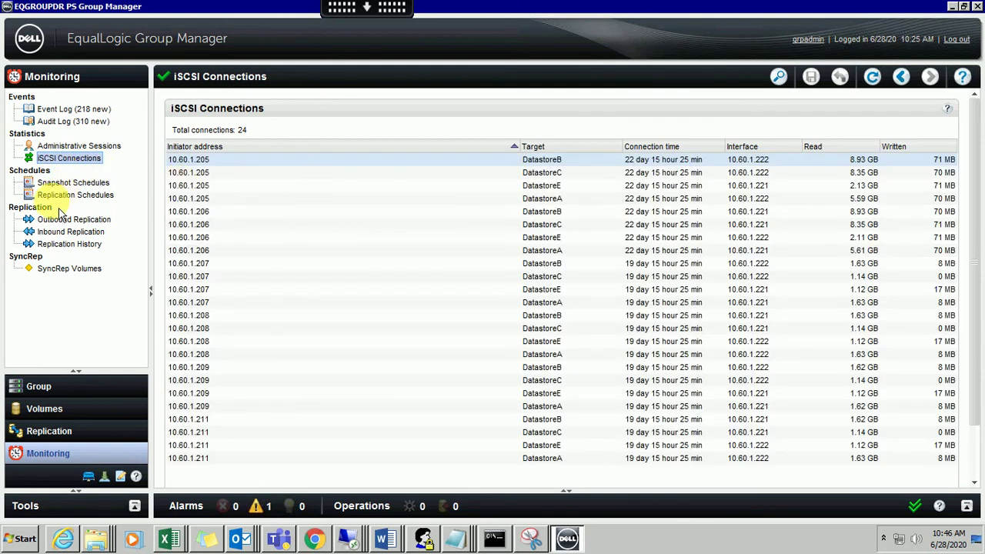
pyautogui.click(65, 182)
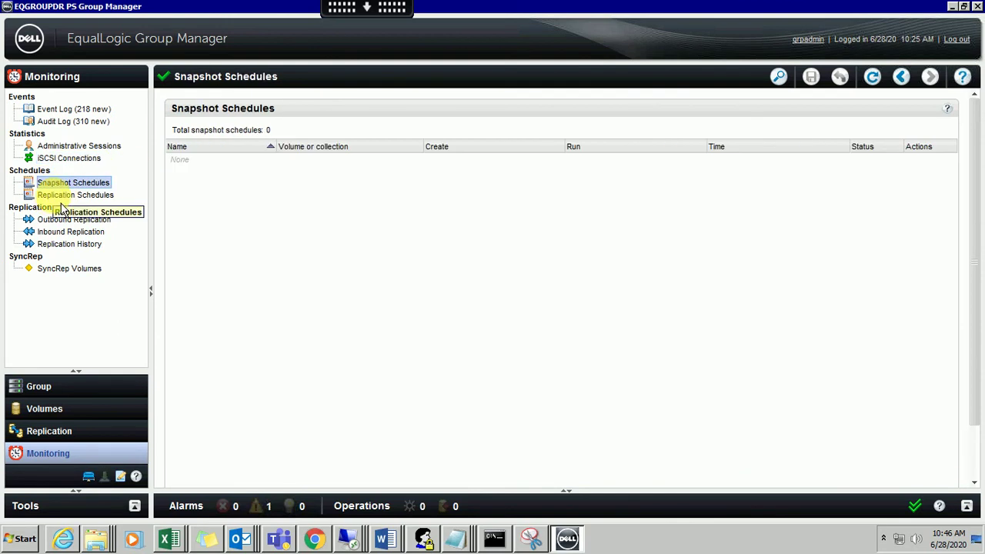
pyautogui.click(62, 200)
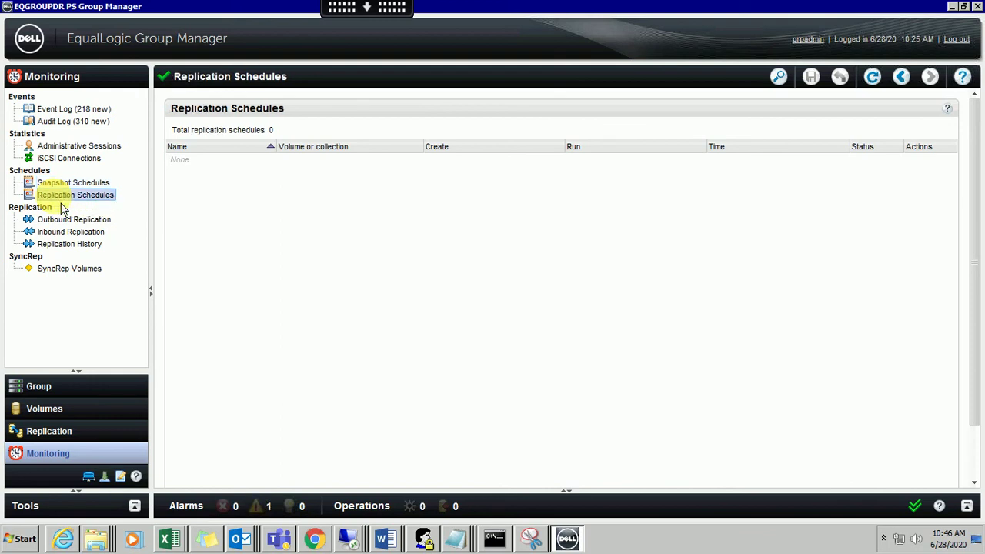
# Review the outbound and inbound volume replication, the replication history and the SyncRep volumes
pyautogui.click(65, 220)
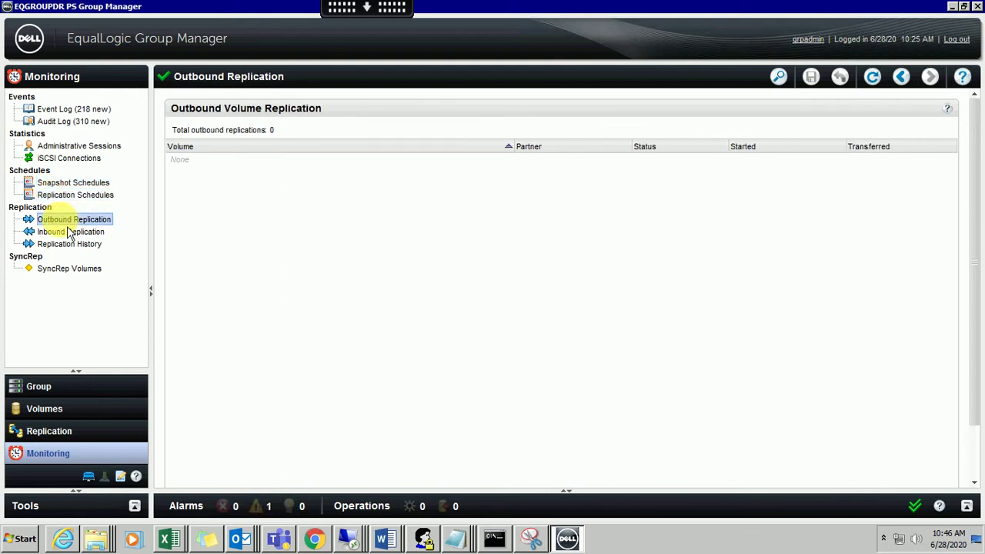
pyautogui.click(70, 234)
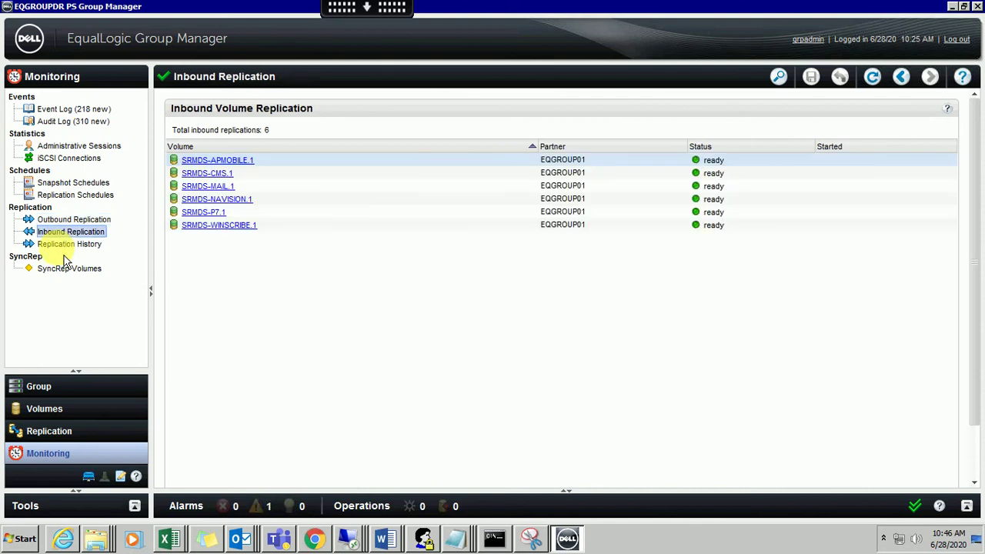
pyautogui.click(63, 218)
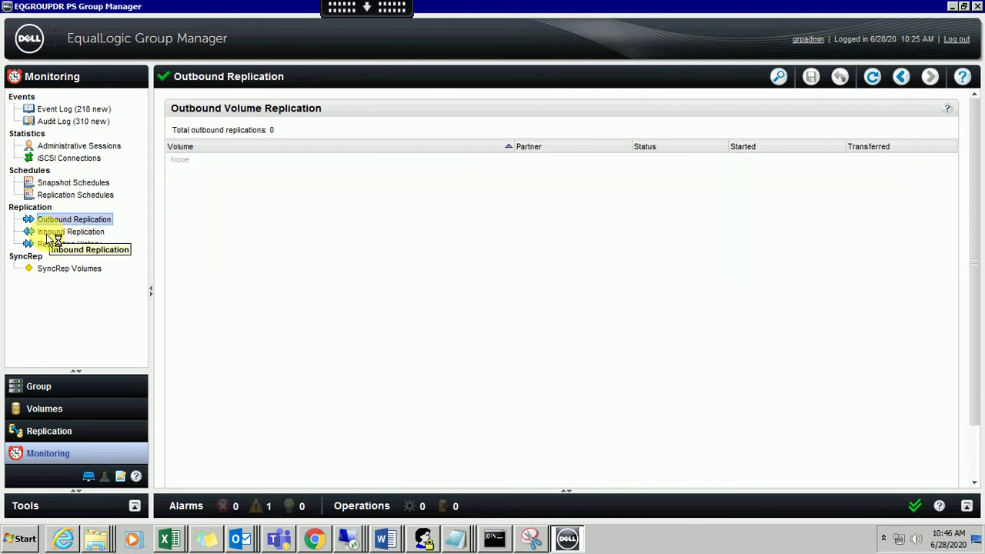
pyautogui.click(51, 232)
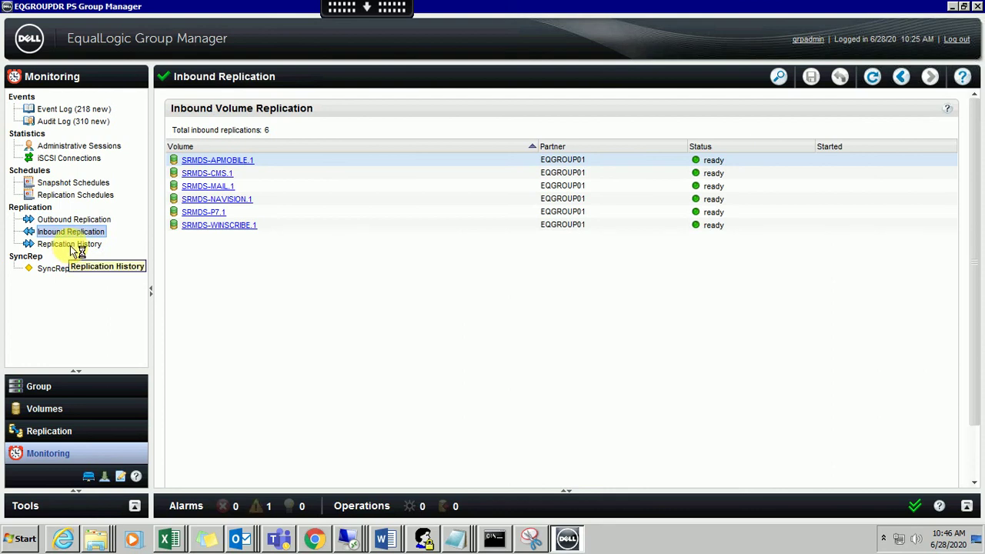
pyautogui.click(77, 253)
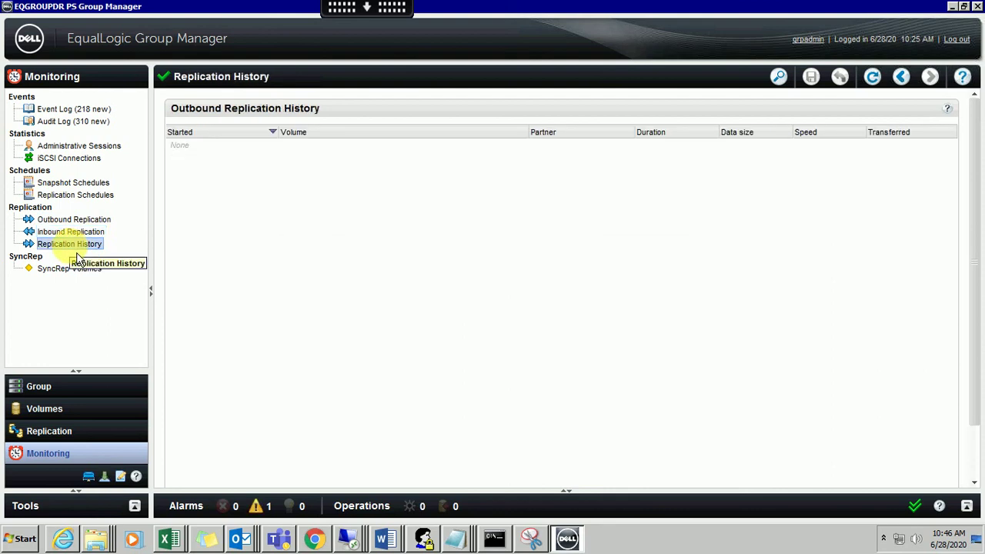
pyautogui.click(58, 271)
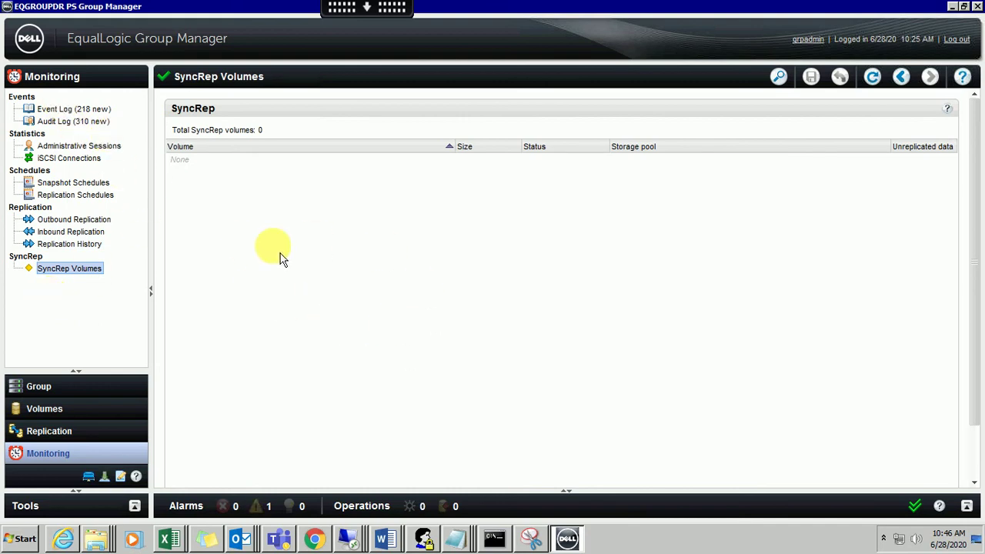
# Return to the Group section and expand the Tools list
pyautogui.click(83, 391)
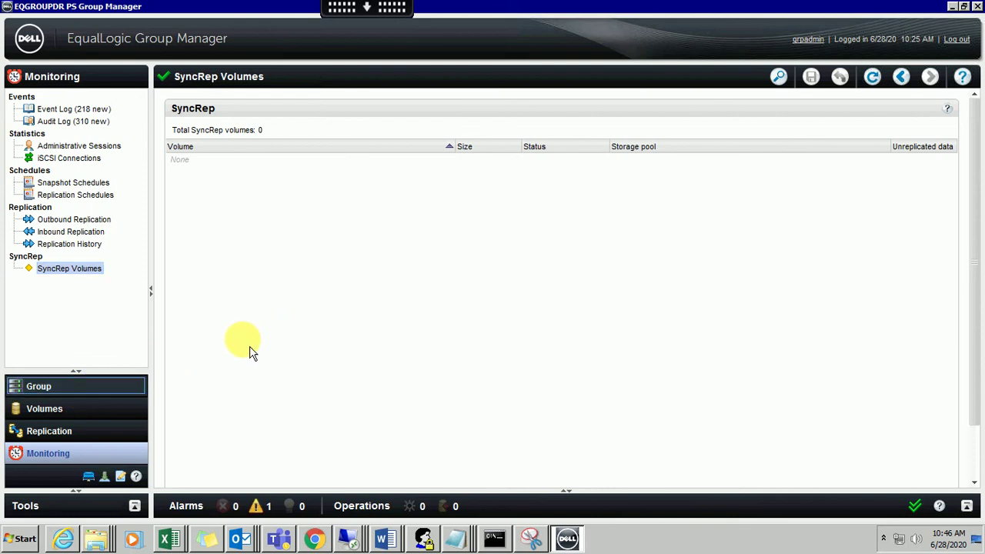
pyautogui.click(80, 384)
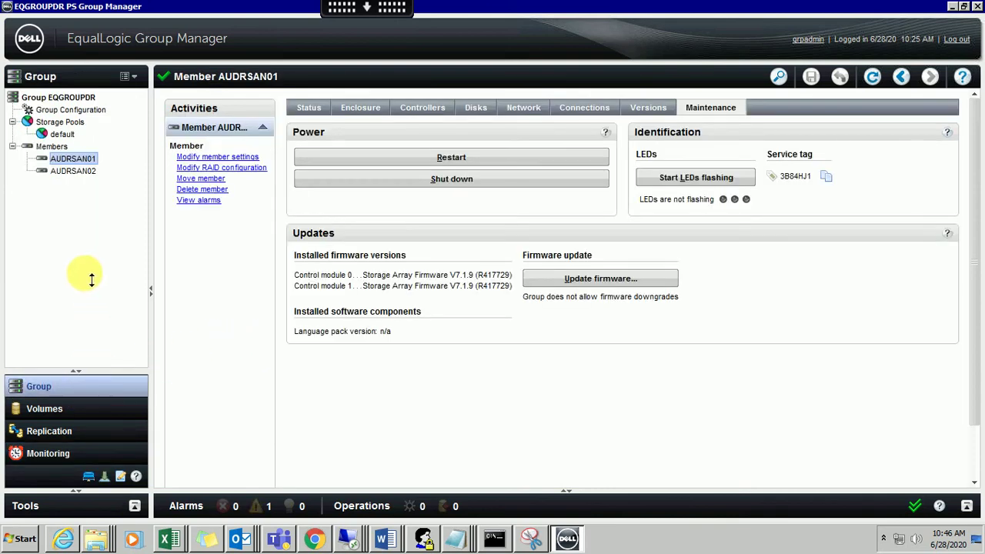
pyautogui.click(60, 508)
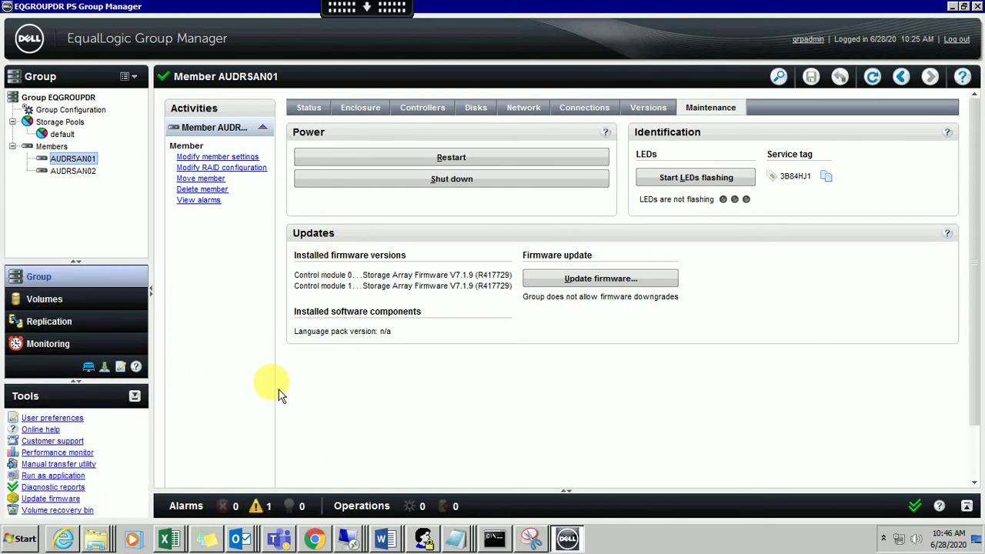